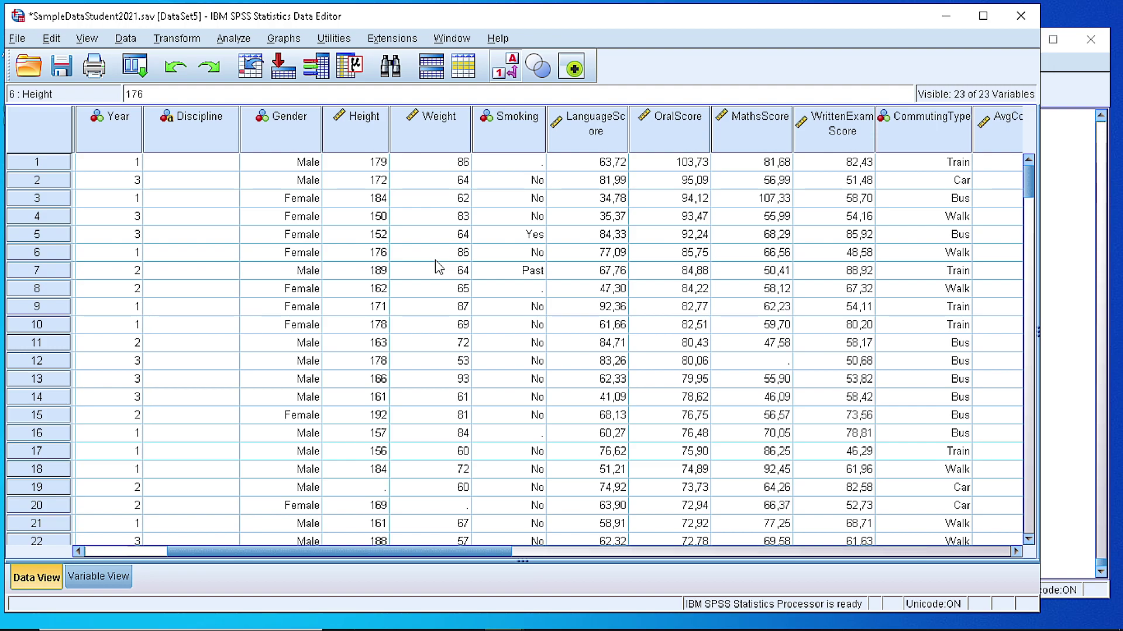
- Point out the MathsScore, Gender and Smoking columns in the student data
{"action": "left_click", "coordinate": [286, 42]}
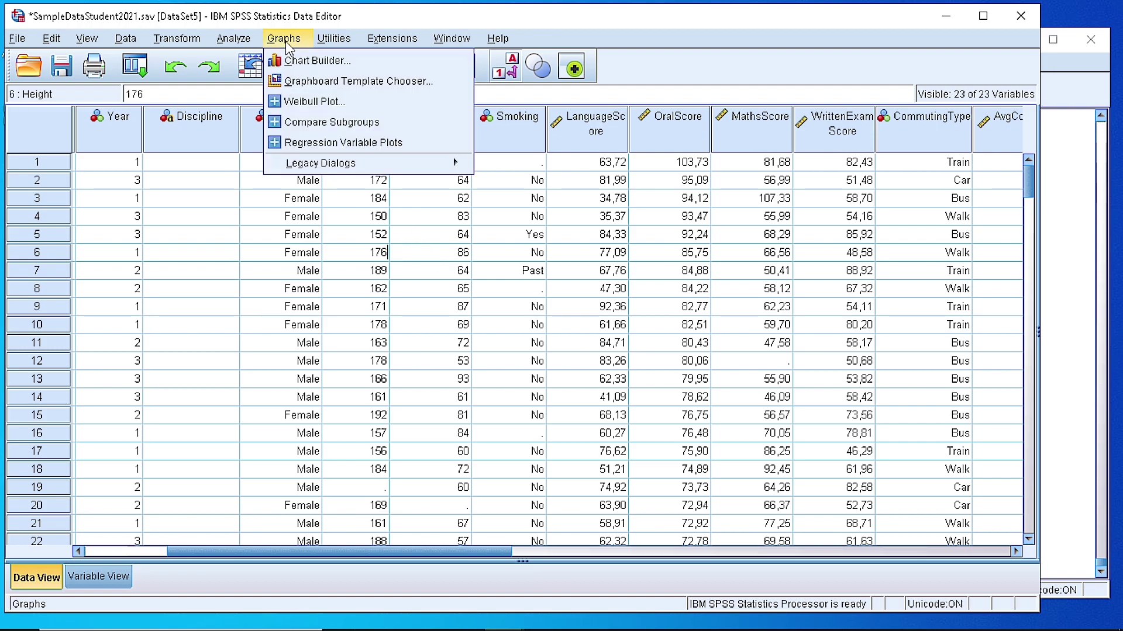
{"action": "left_click", "coordinate": [736, 124]}
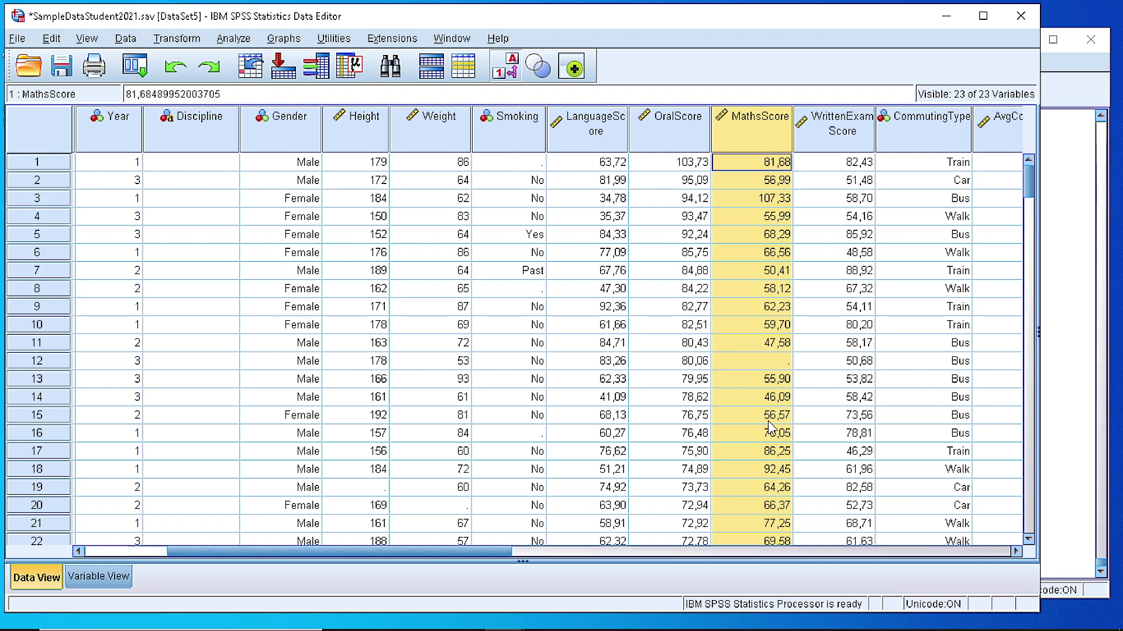
{"action": "left_click", "coordinate": [279, 145]}
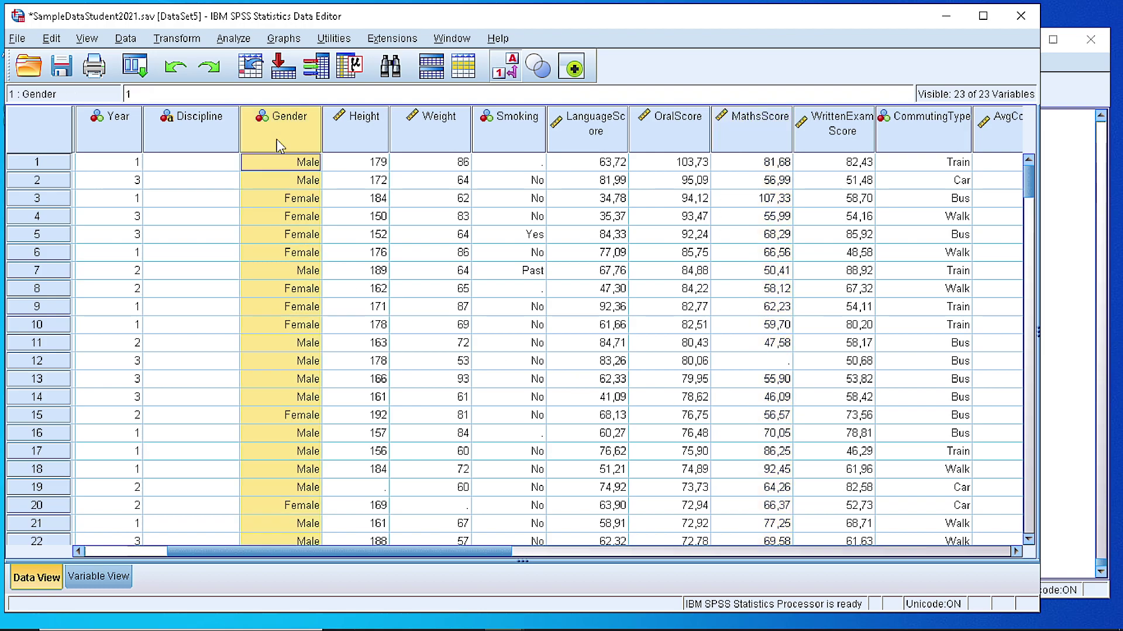
{"action": "left_click", "coordinate": [528, 118]}
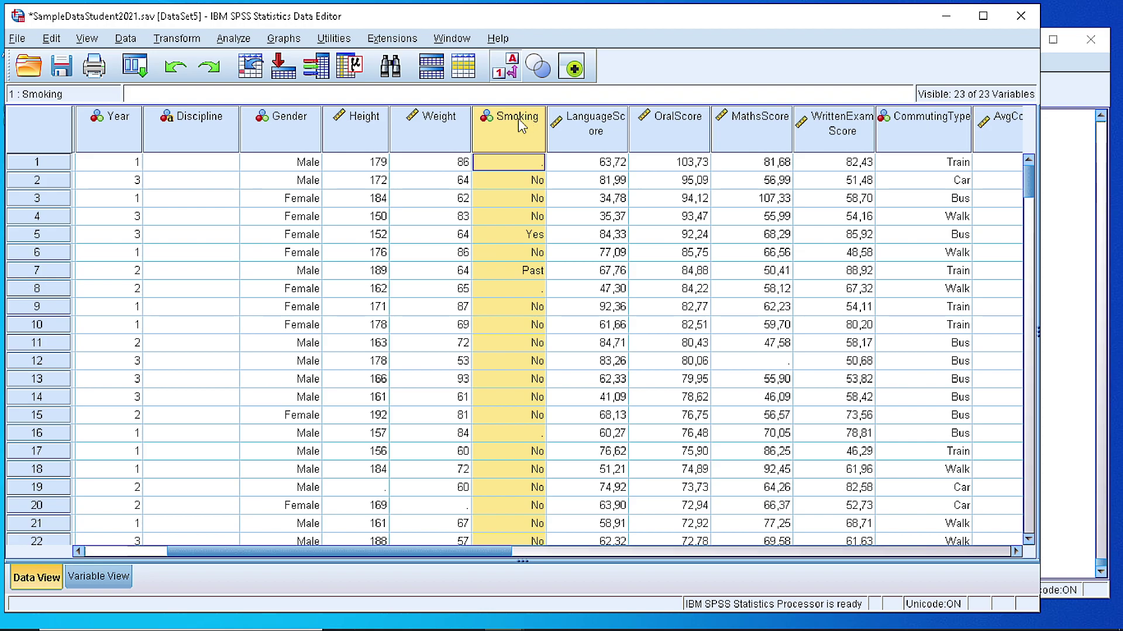
- Open the legacy Histogram dialog via Graphs > Legacy Dialogs > Histogram
{"action": "left_click", "coordinate": [282, 38]}
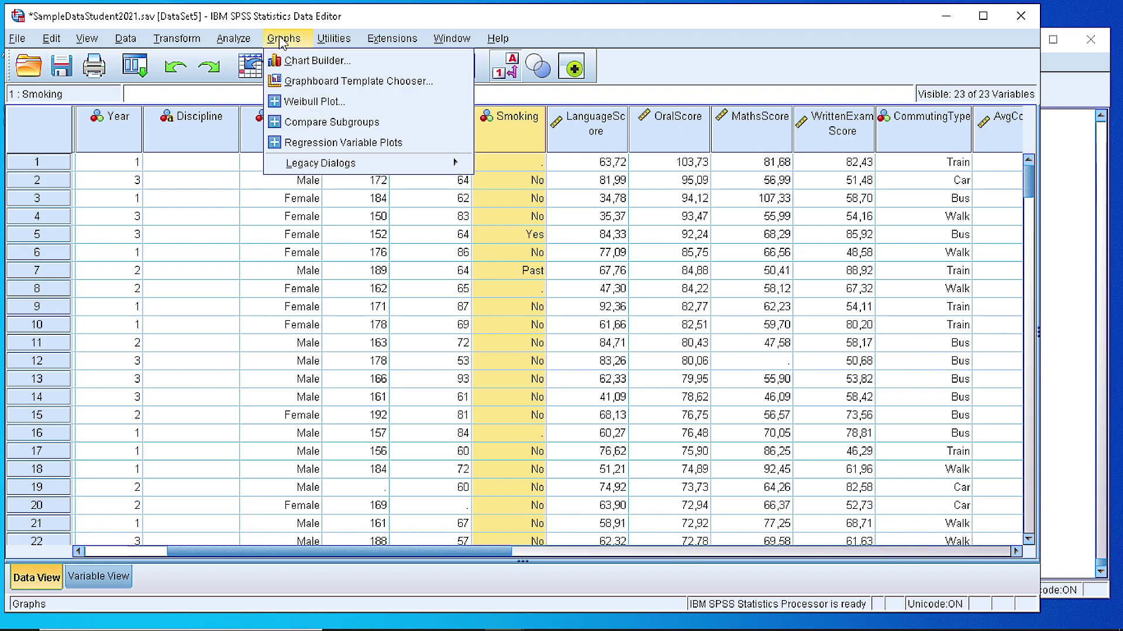
{"action": "mouse_move", "coordinate": [302, 164]}
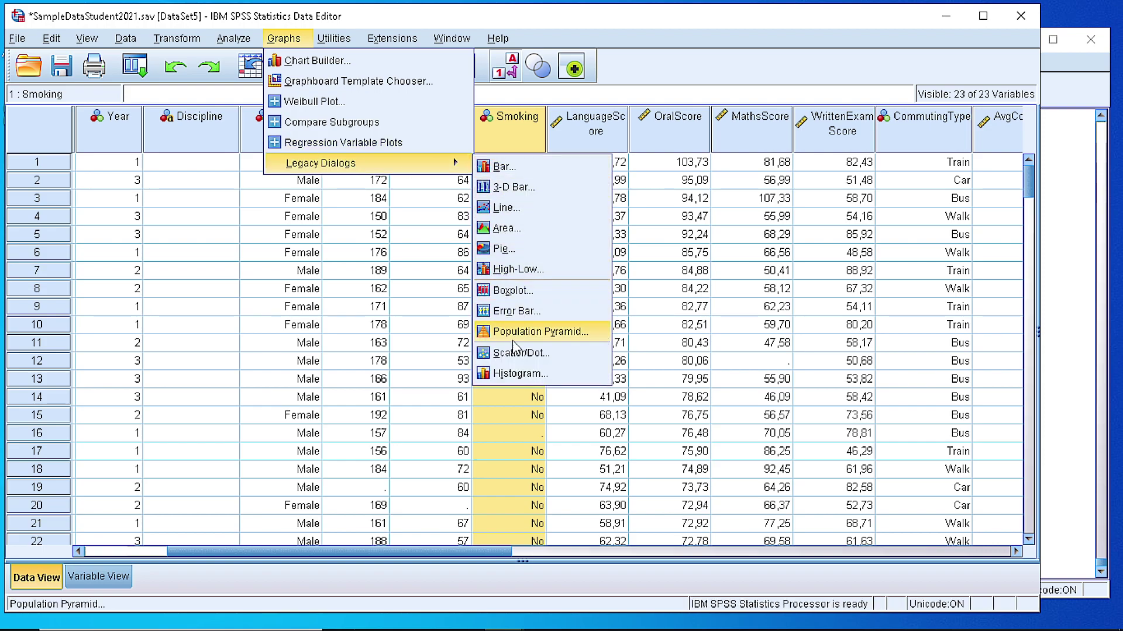
{"action": "left_click", "coordinate": [517, 373]}
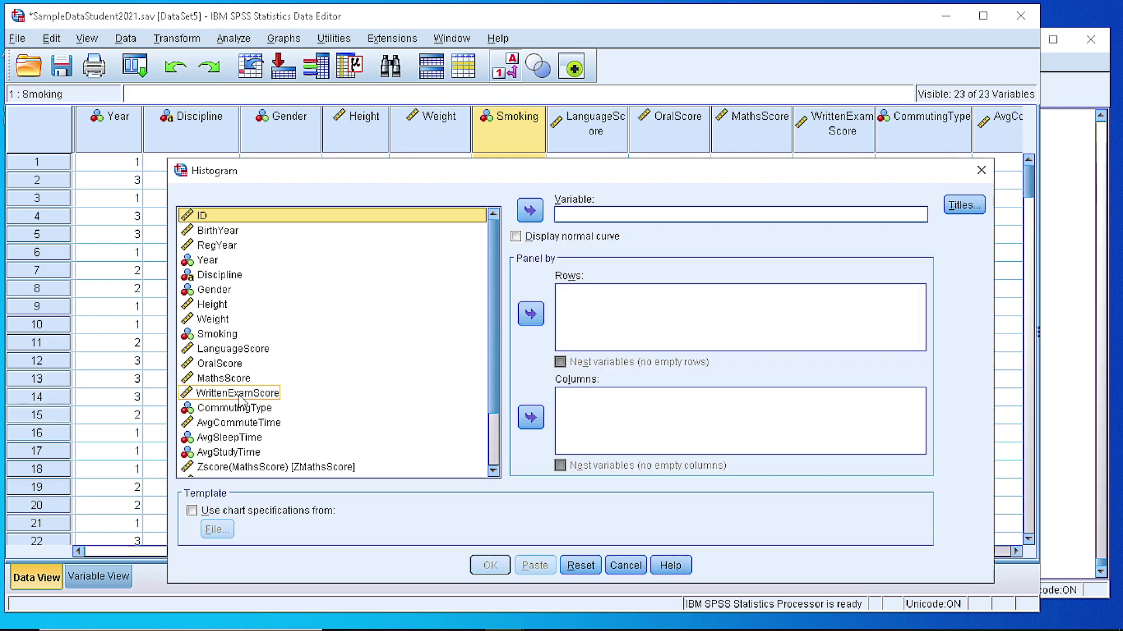
- Set MathsScore as Variable, Gender as panel Rows, Smoking as panel Columns, and run it
{"action": "left_click", "coordinate": [231, 379]}
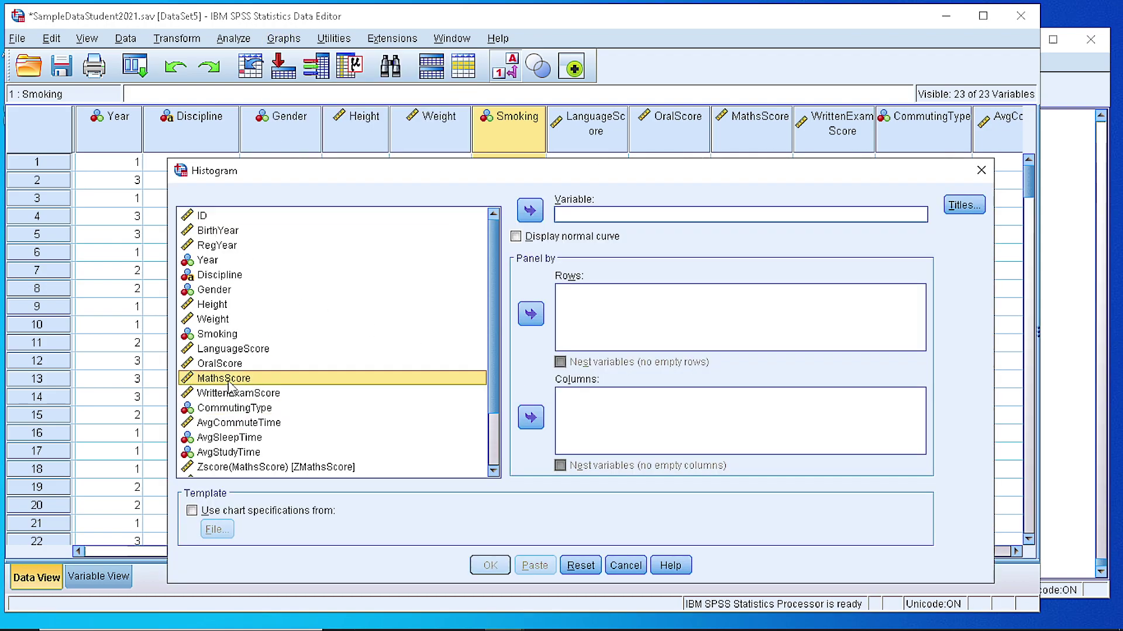
{"action": "left_click", "coordinate": [530, 212]}
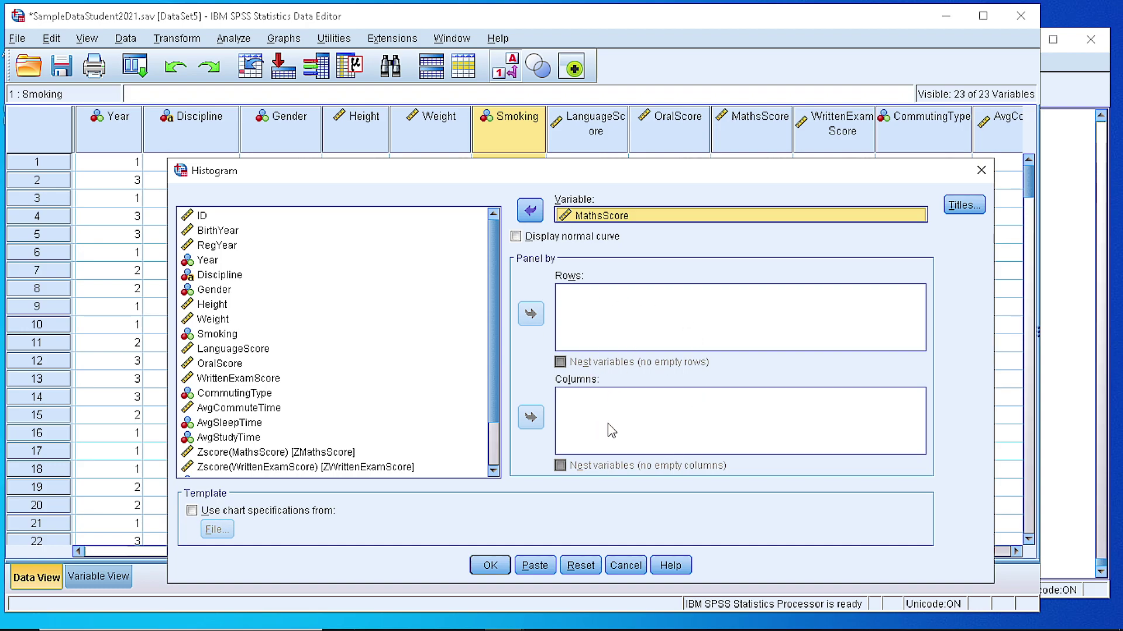
{"action": "left_click", "coordinate": [206, 291]}
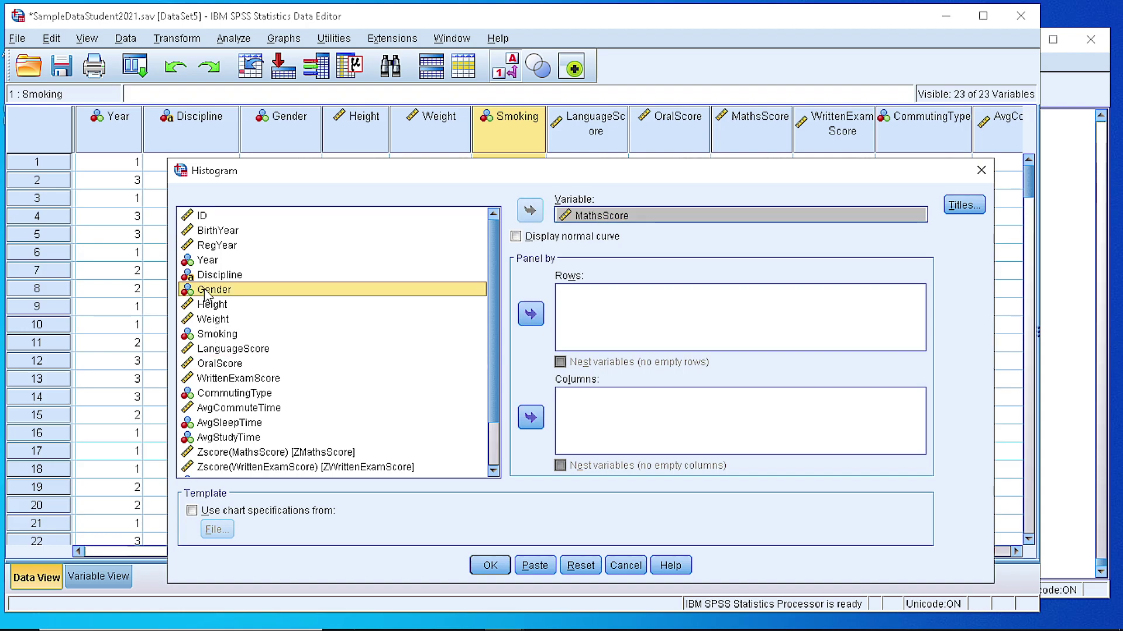
{"action": "left_click", "coordinate": [531, 314]}
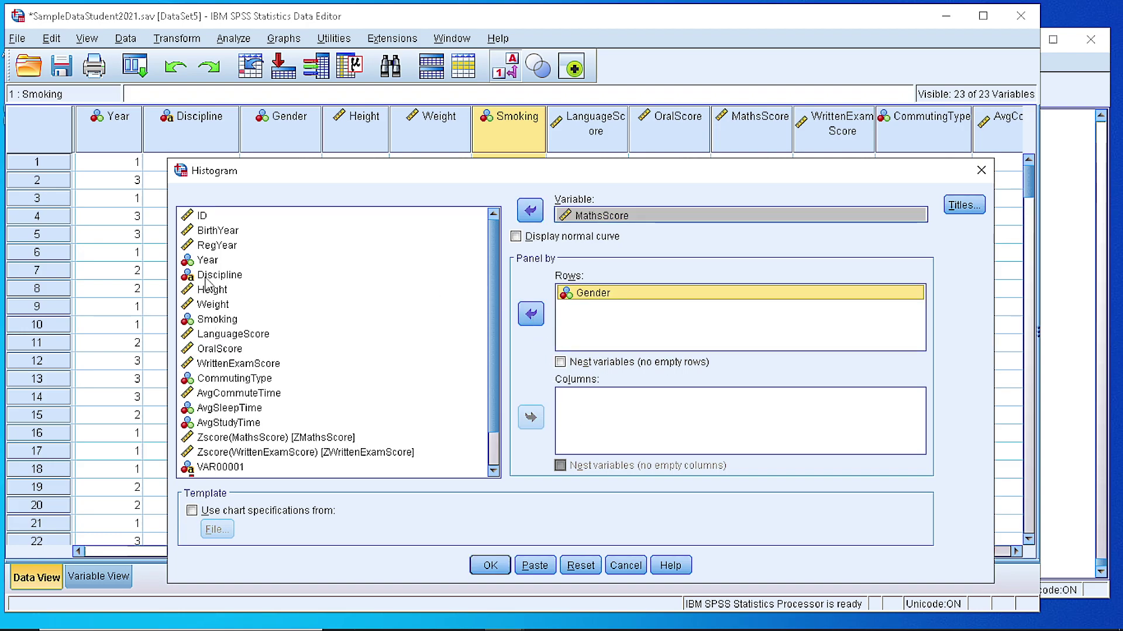
{"action": "left_click", "coordinate": [217, 319]}
{"action": "left_click", "coordinate": [531, 417]}
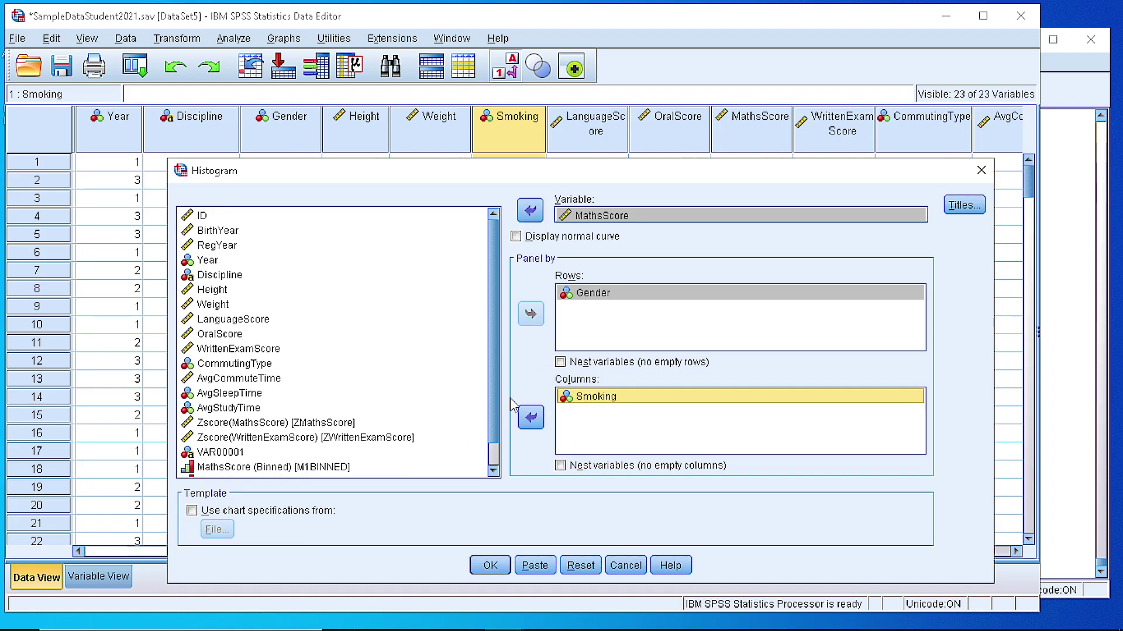
{"action": "left_click", "coordinate": [500, 566]}
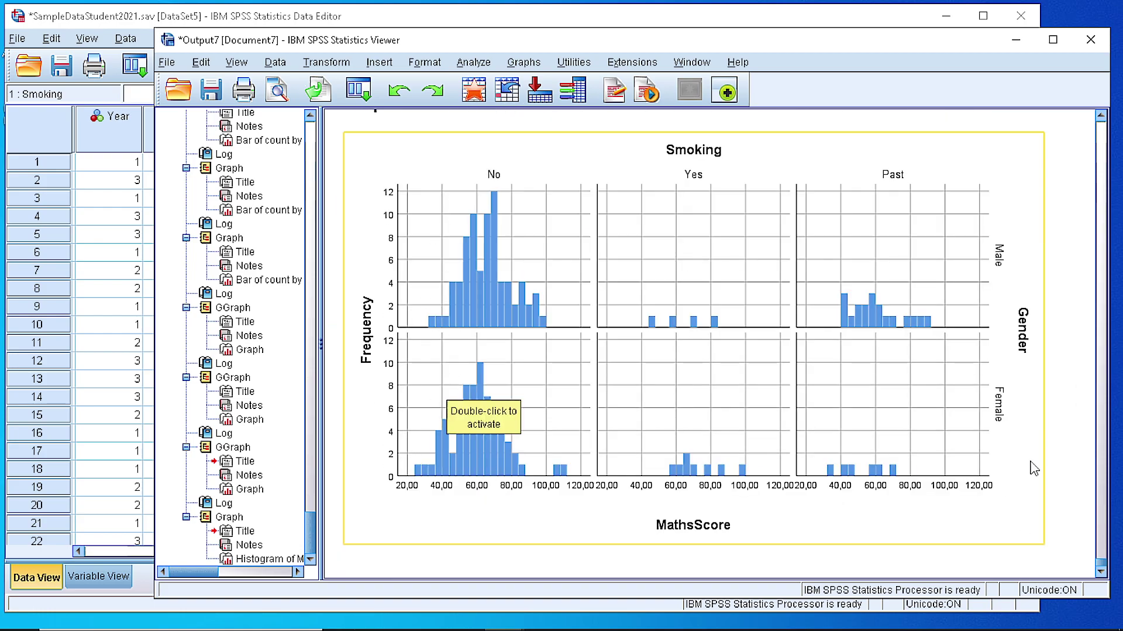
{"action": "left_click", "coordinate": [1059, 466]}
{"action": "left_click", "coordinate": [852, 508]}
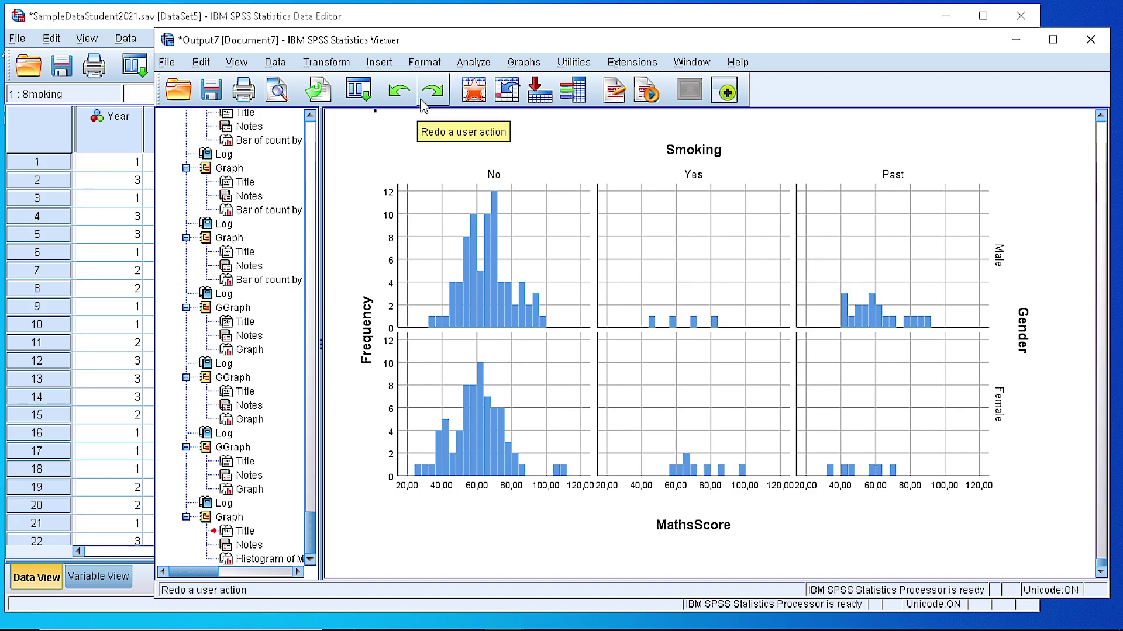
- Open Chart Builder from the Graphs menu and dismiss its notice
{"action": "left_click", "coordinate": [522, 62]}
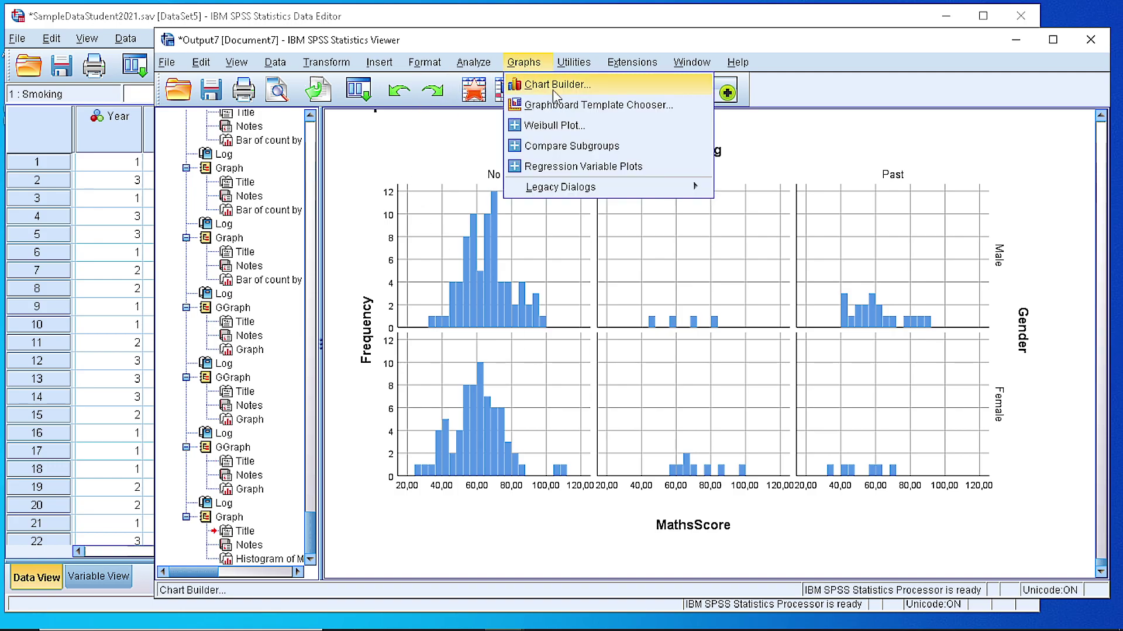
{"action": "left_click", "coordinate": [552, 88]}
{"action": "left_click", "coordinate": [570, 402]}
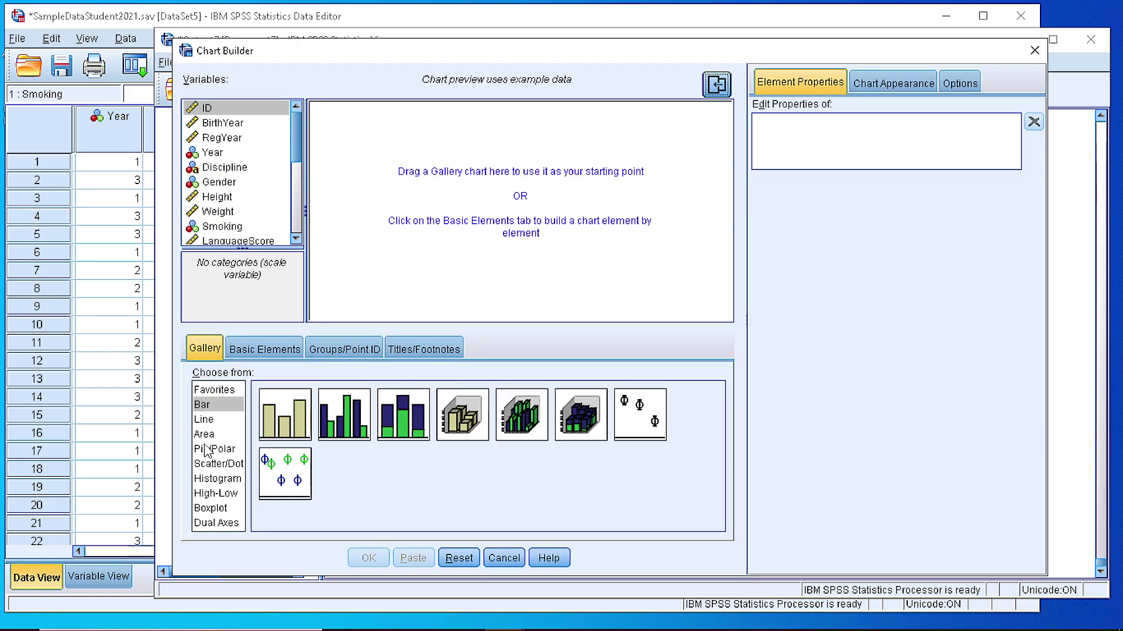
- Place a Simple Histogram on the canvas with MathsScore on the x-axis
{"action": "left_click", "coordinate": [220, 479]}
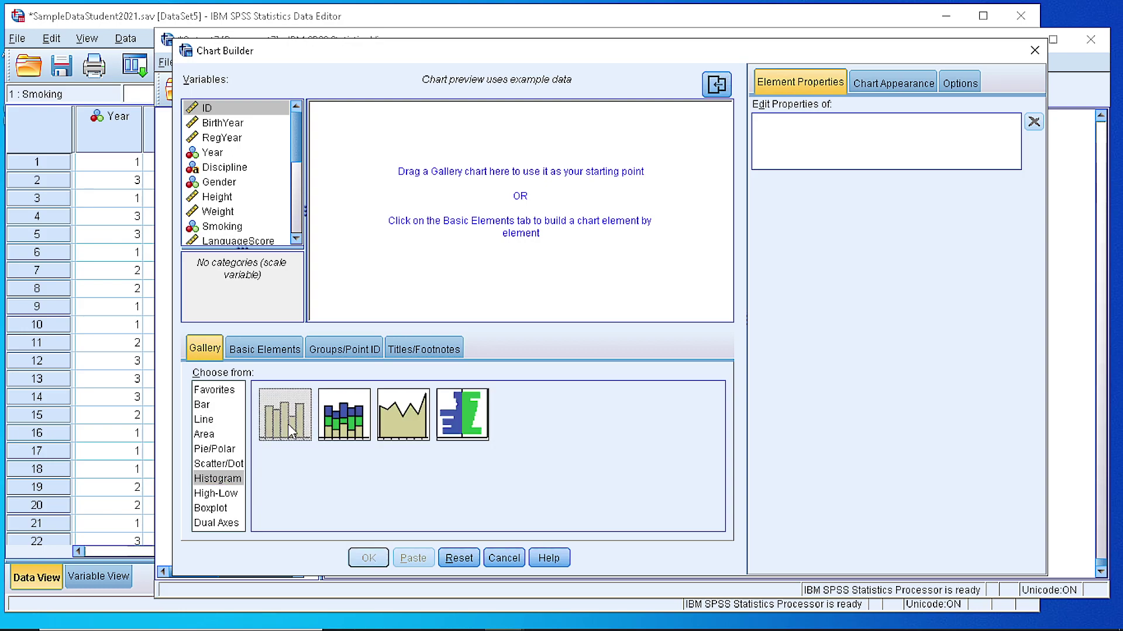
{"action": "left_click_drag", "start_coordinate": [290, 424], "coordinate": [466, 226]}
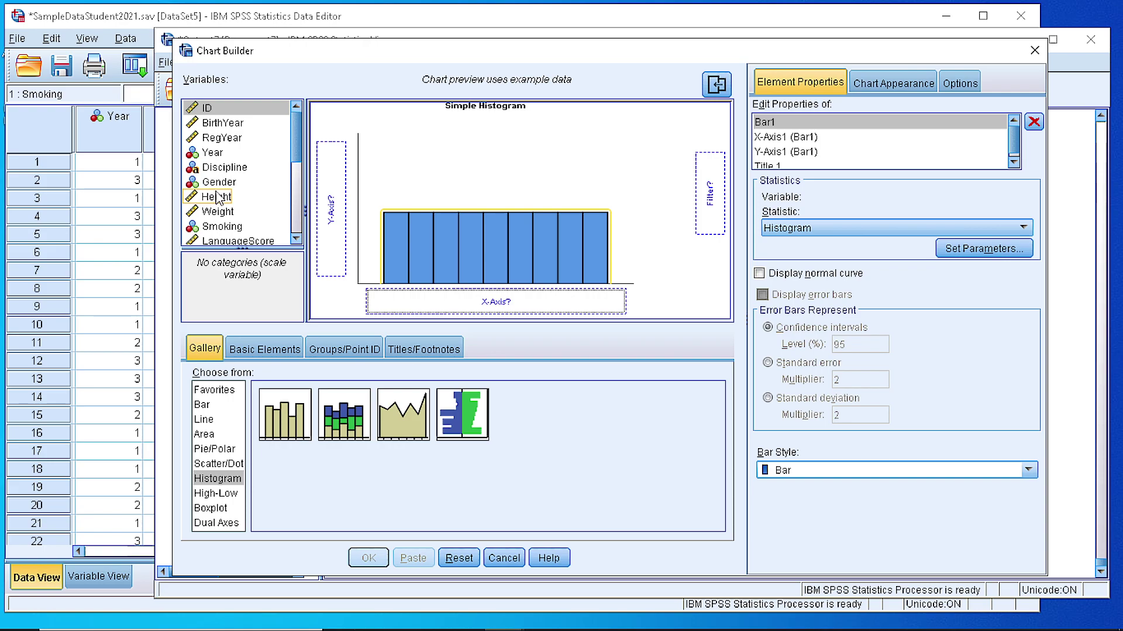
{"action": "scroll", "coordinate": [217, 197], "scroll_direction": "down", "scroll_amount": 3}
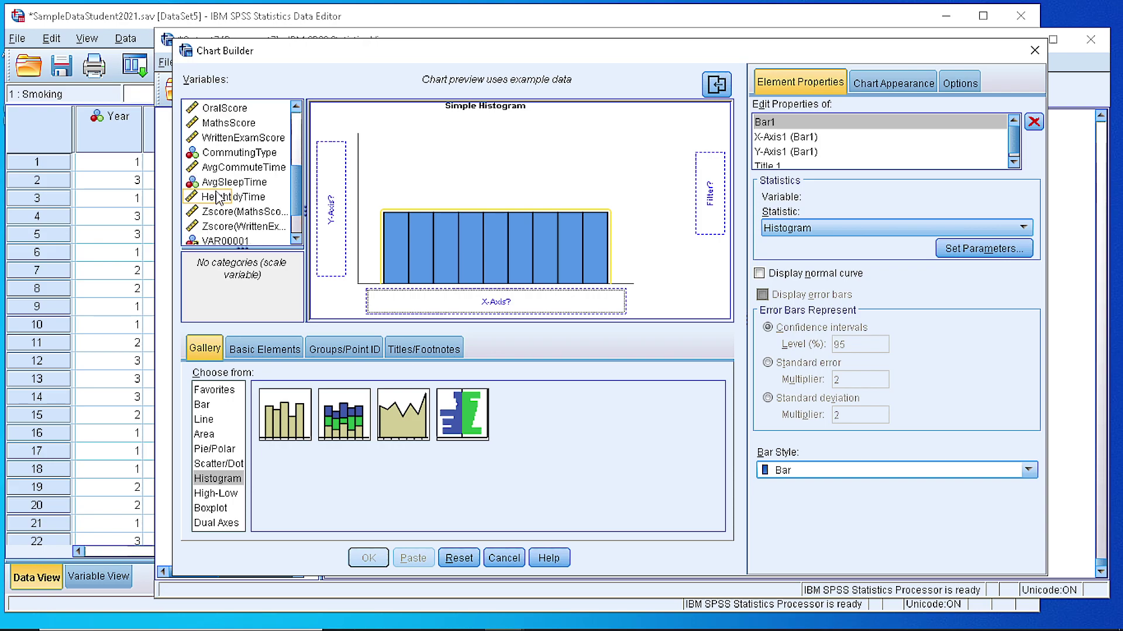
{"action": "left_click", "coordinate": [221, 125]}
{"action": "left_click_drag", "start_coordinate": [221, 125], "coordinate": [492, 303]}
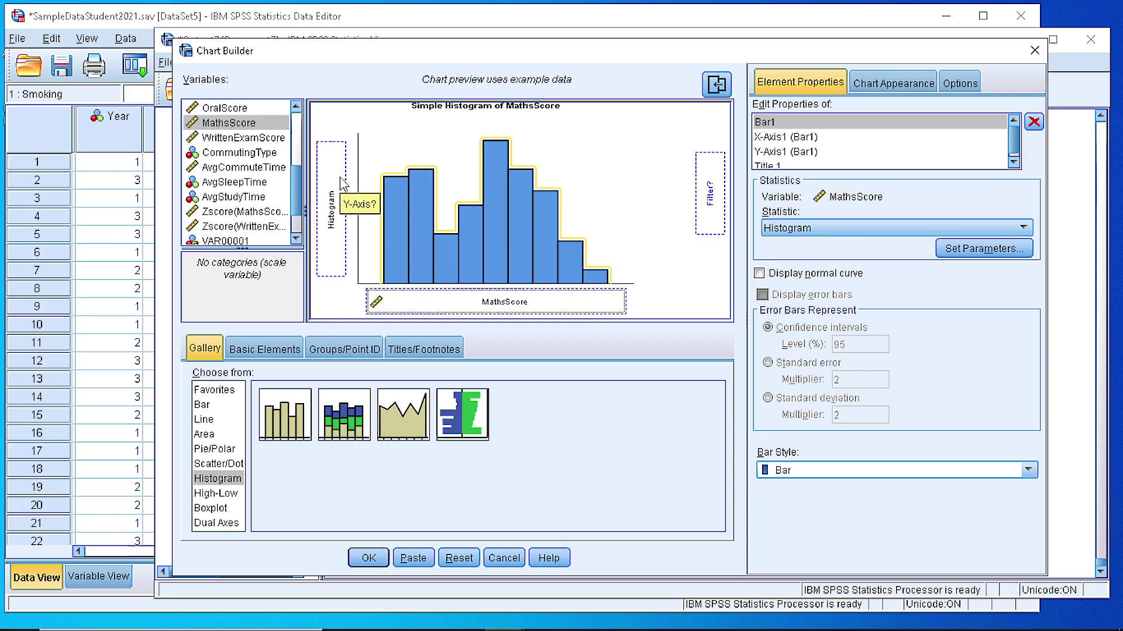
- On Groups/Point ID, enable row and column panels, dropping Gender into rows and Smoking into columns
{"action": "left_click", "coordinate": [333, 351]}
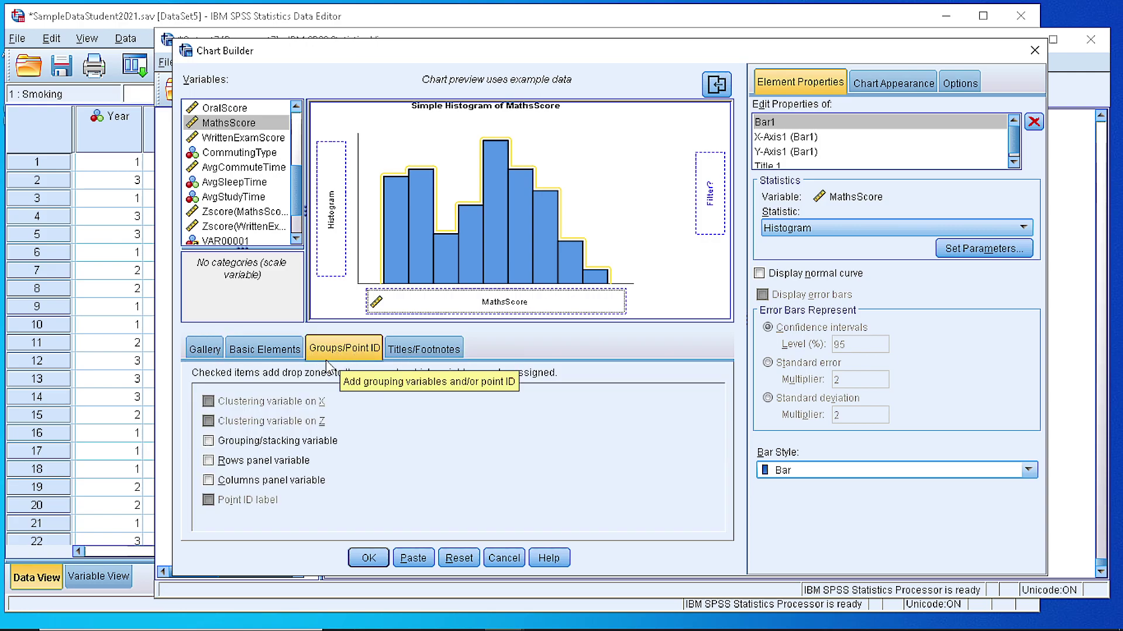
{"action": "left_click", "coordinate": [209, 462]}
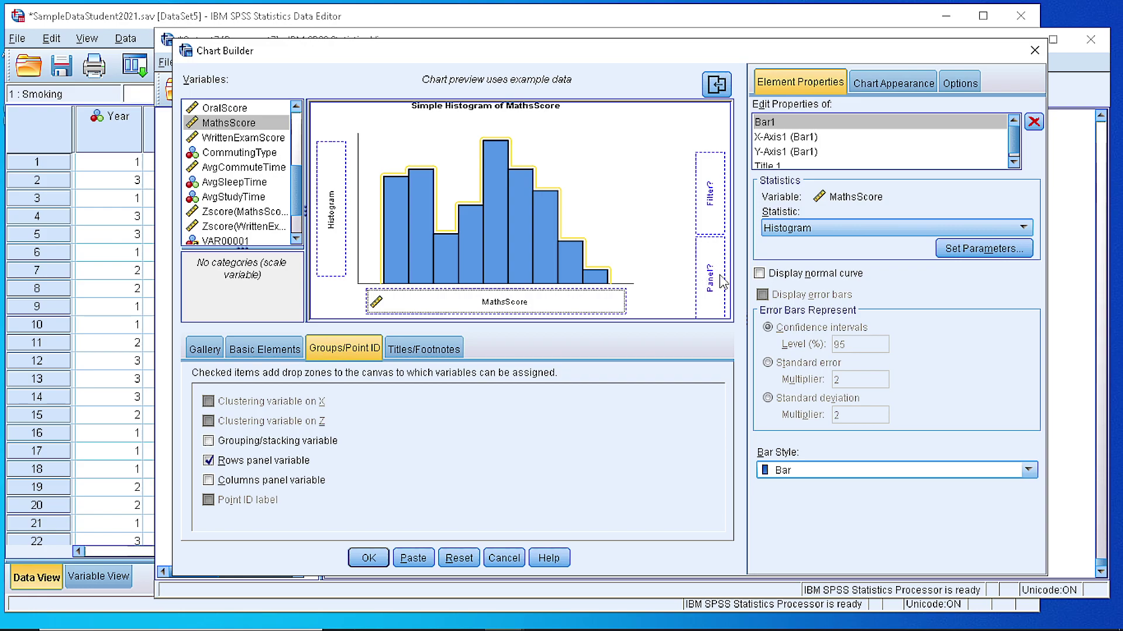
{"action": "scroll", "coordinate": [208, 191], "scroll_direction": "up", "scroll_amount": 4}
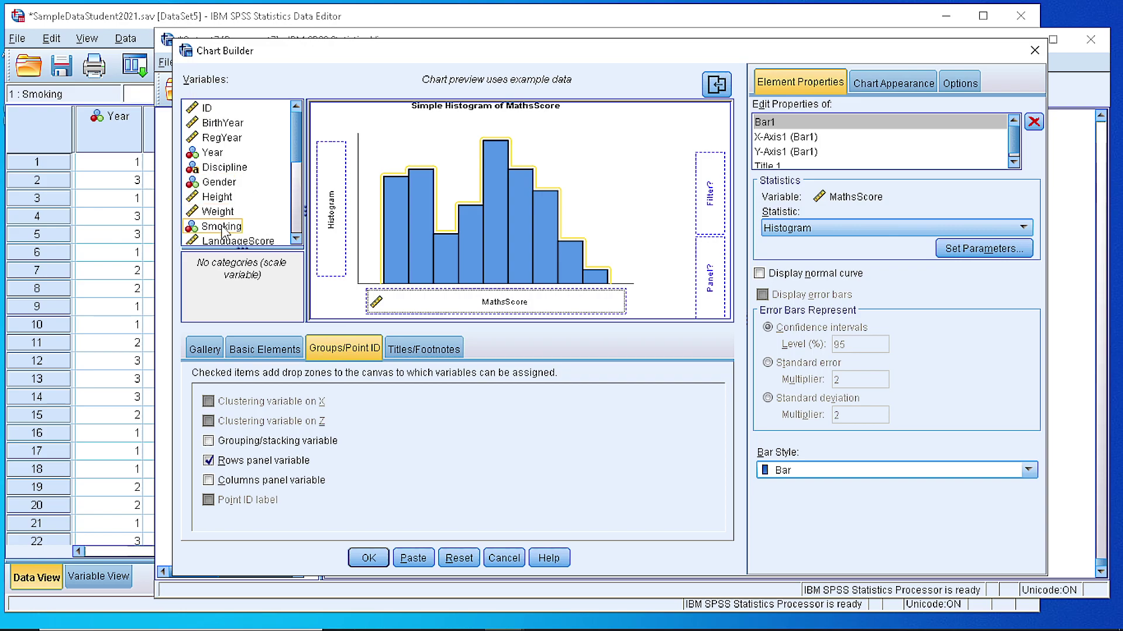
{"action": "left_click_drag", "start_coordinate": [224, 181], "coordinate": [713, 285]}
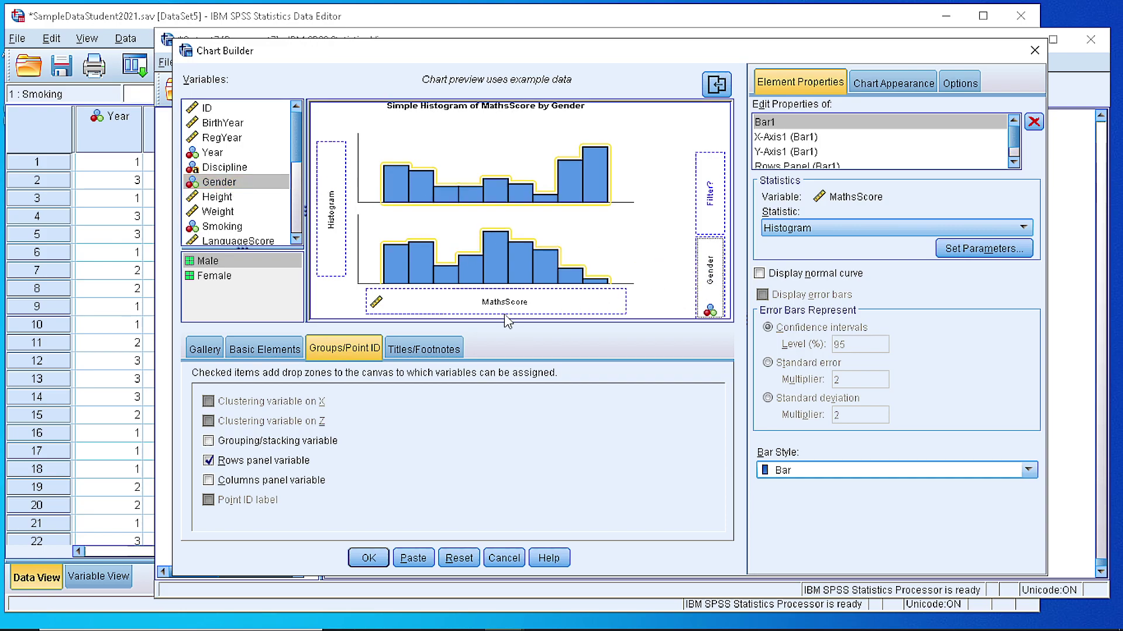
{"action": "left_click", "coordinate": [209, 484]}
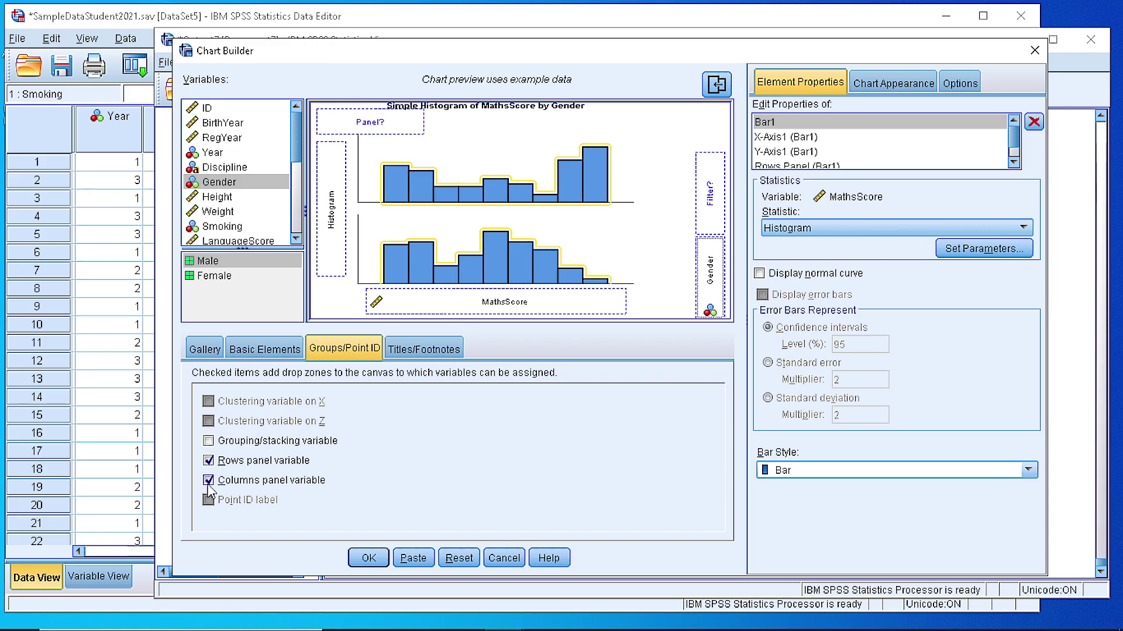
{"action": "left_click", "coordinate": [218, 230]}
{"action": "left_click_drag", "start_coordinate": [218, 231], "coordinate": [359, 120]}
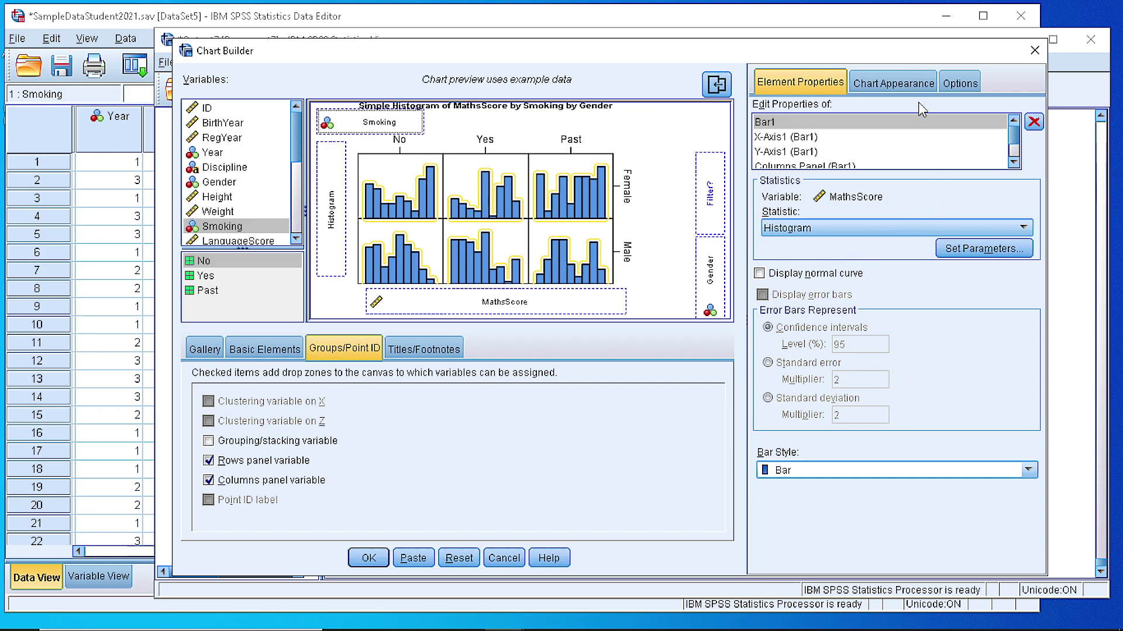
- Generate the chart and select 'Simple Histogram of MathsScore by Smoking by Gender' in the output
{"action": "left_click", "coordinate": [369, 559]}
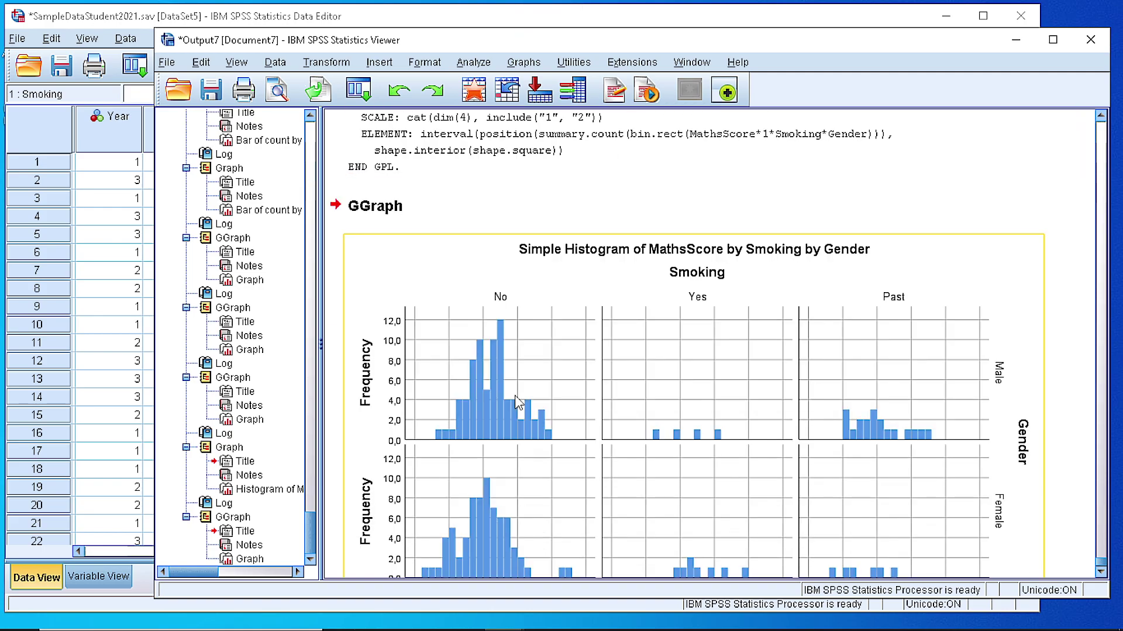
{"action": "scroll", "coordinate": [517, 403], "scroll_direction": "down", "scroll_amount": 3}
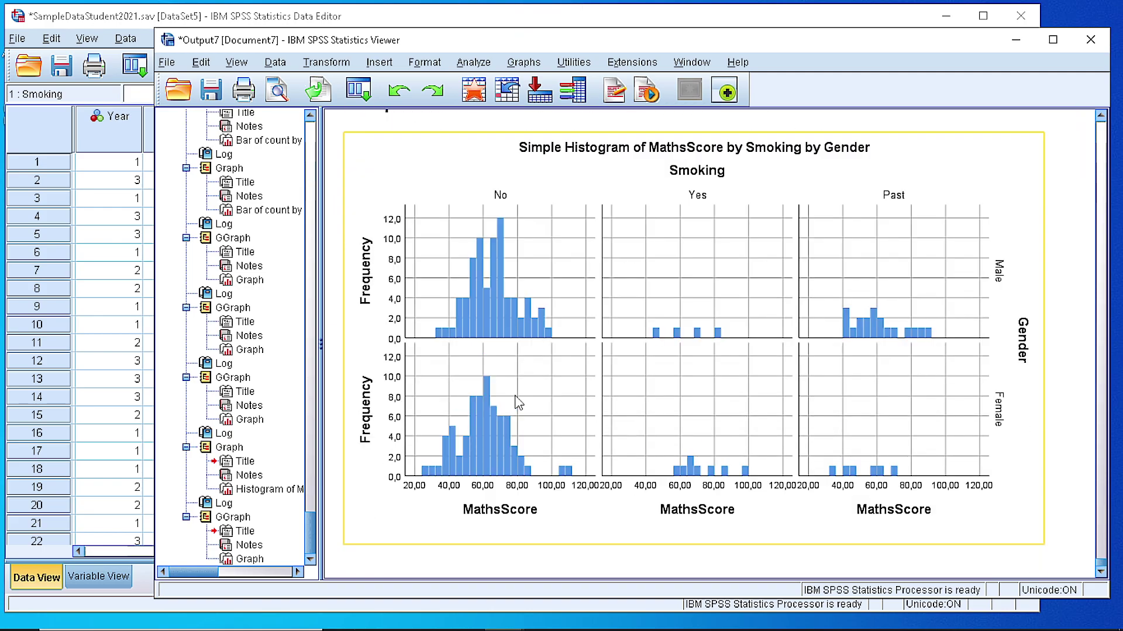
{"action": "scroll", "coordinate": [517, 403], "scroll_direction": "up", "scroll_amount": 15}
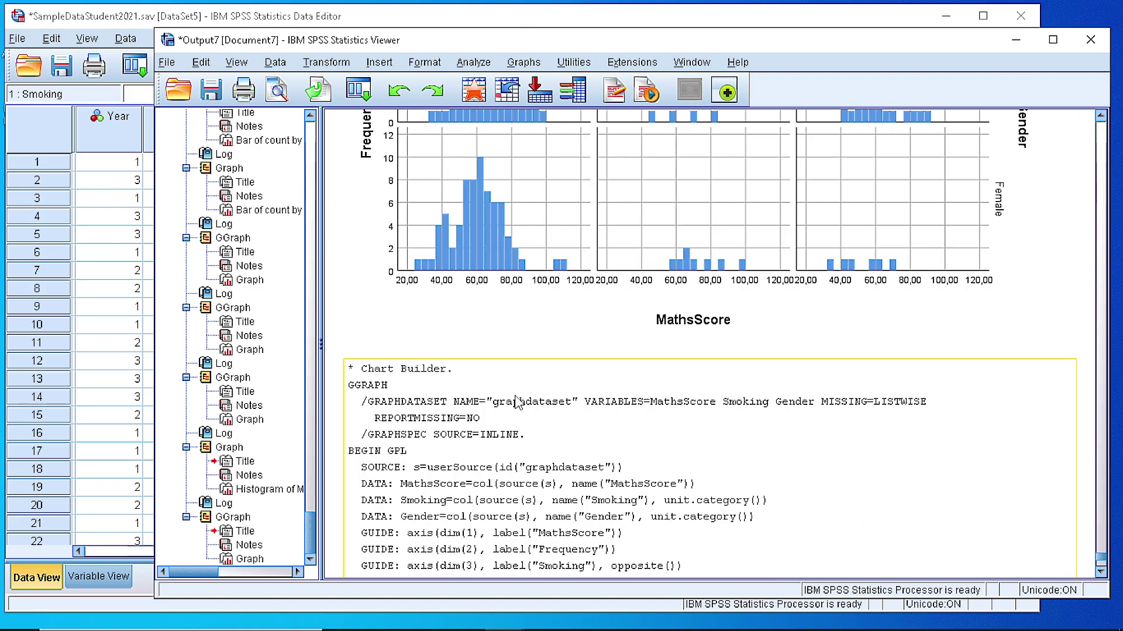
{"action": "scroll", "coordinate": [517, 403], "scroll_direction": "down", "scroll_amount": 12}
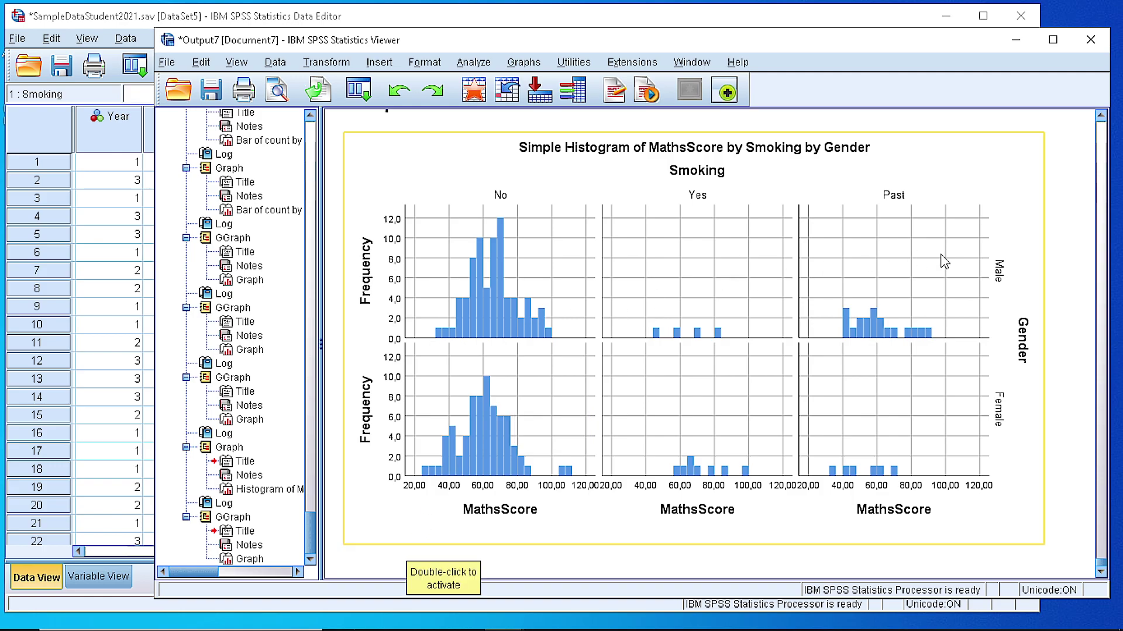
{"action": "left_click", "coordinate": [725, 269]}
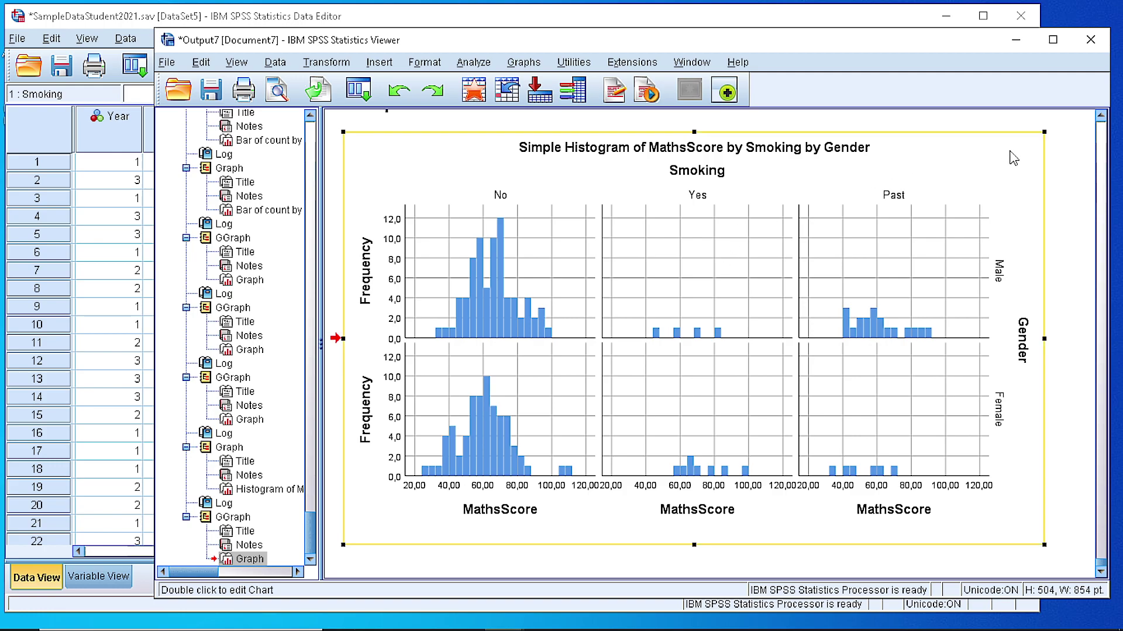